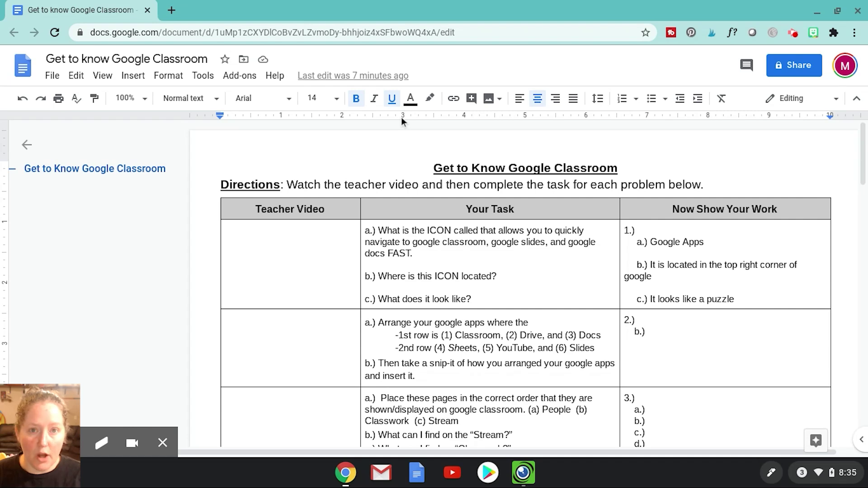
scroll(400, 118, down, 1)
scroll(401, 118, right, 1)
scroll(400, 118, down, 1)
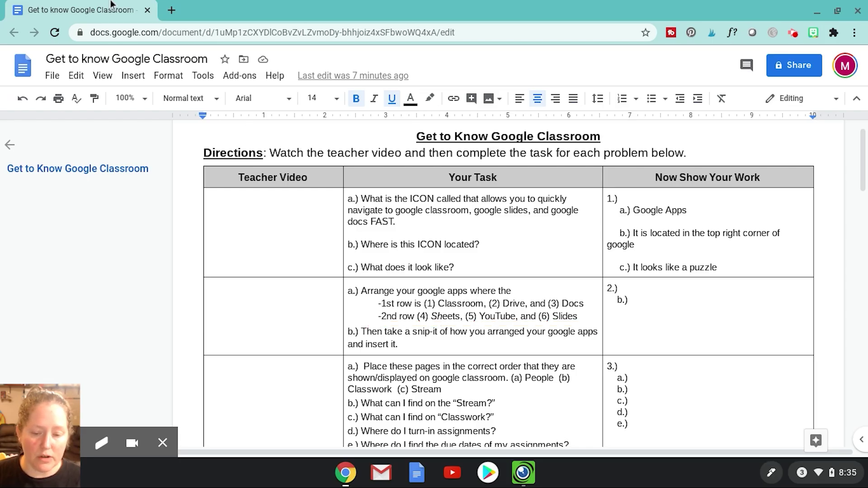
click(172, 10)
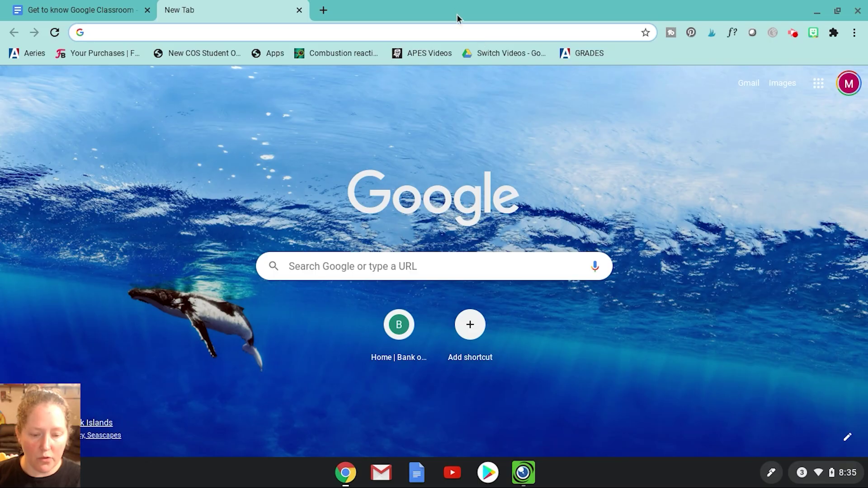
click(459, 28)
text(www.goog)
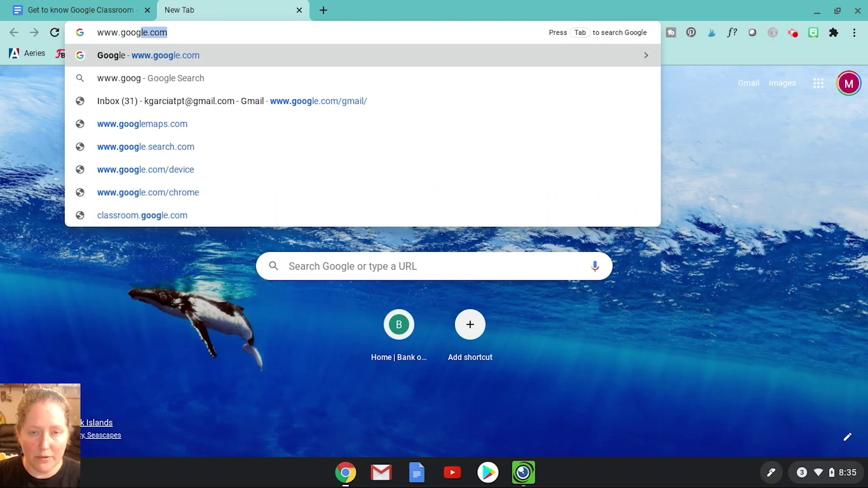
text(le.com)
key(Return)
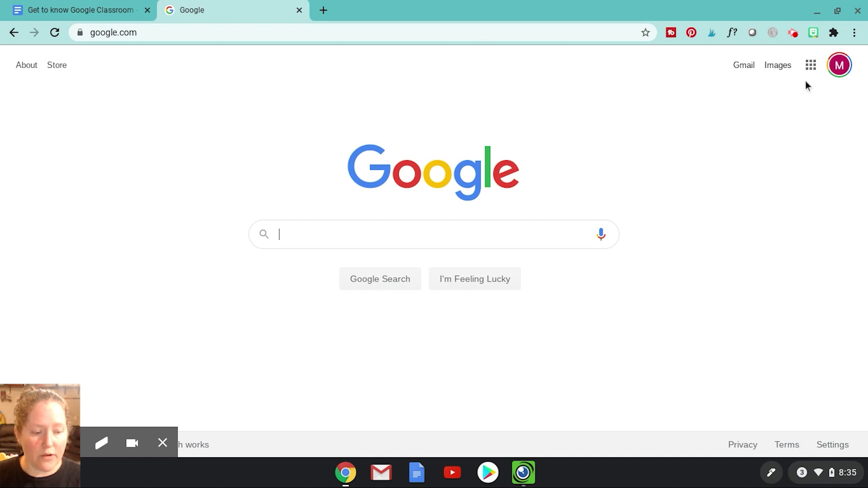
click(811, 67)
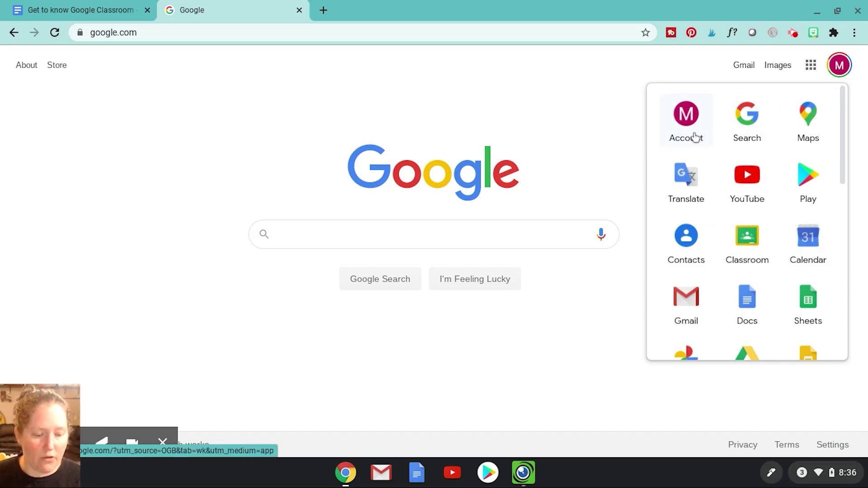
click(582, 93)
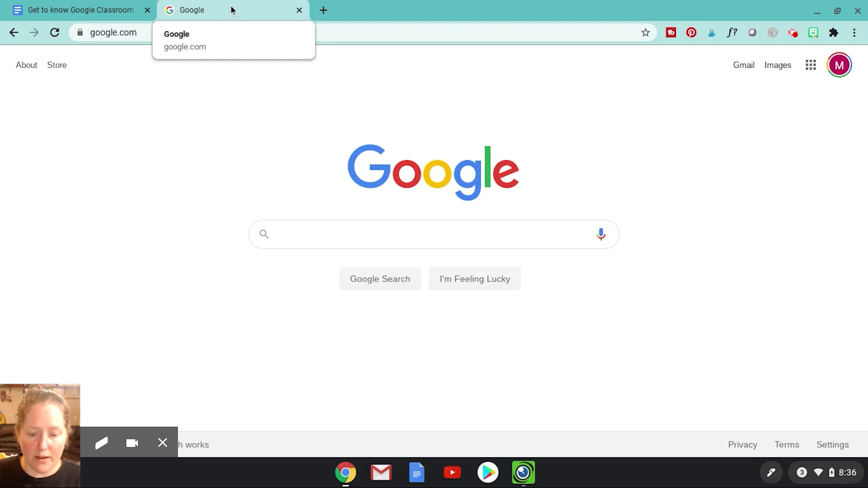
Detach the Google tab into its own window and toggle it between maximized and restored
drag(232, 10, 231, 34)
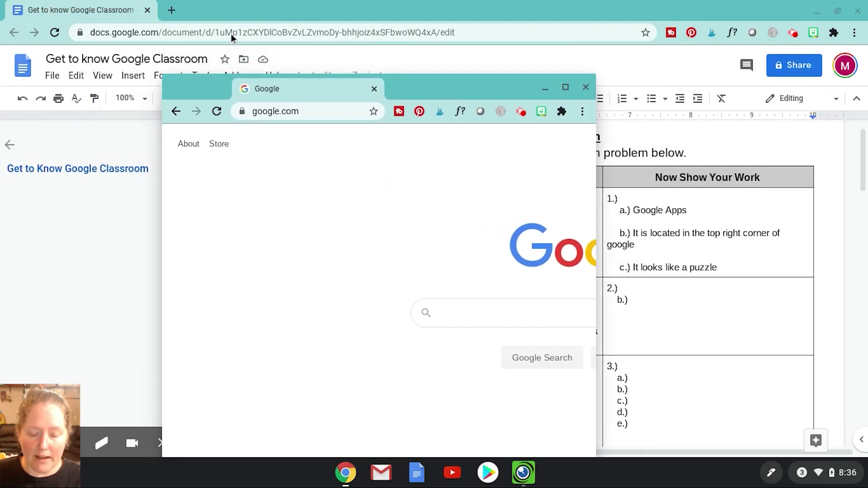
double_click(300, 84)
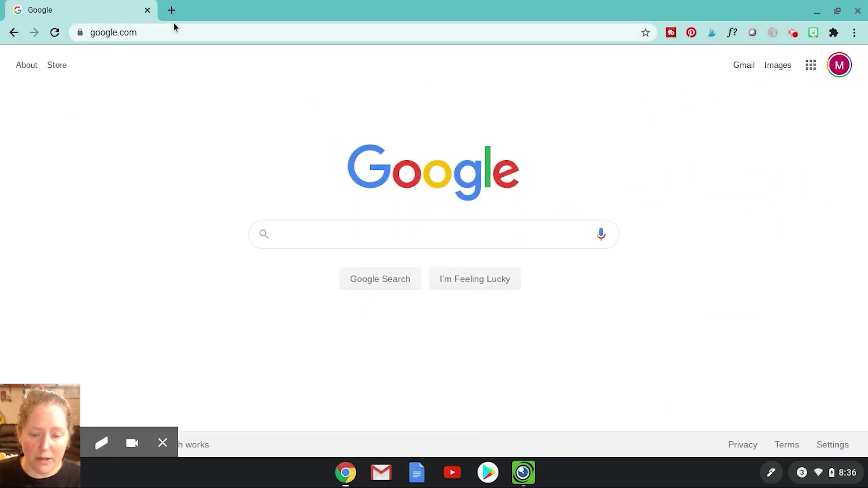
double_click(308, 9)
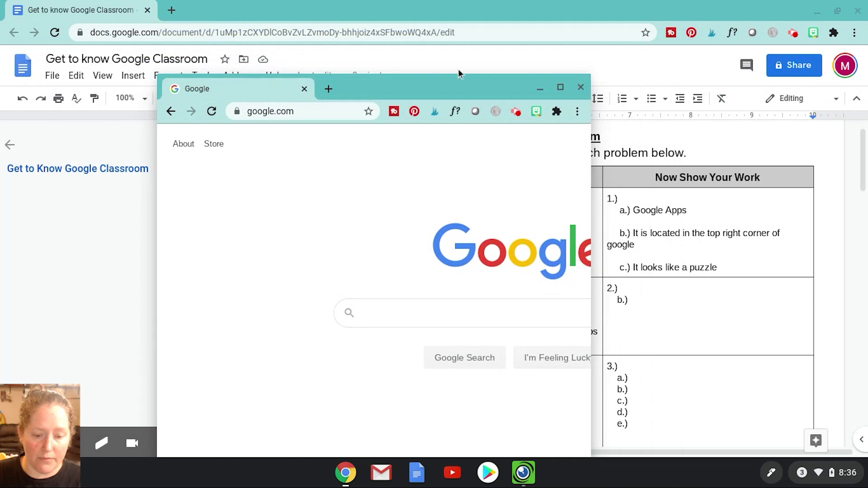
double_click(454, 86)
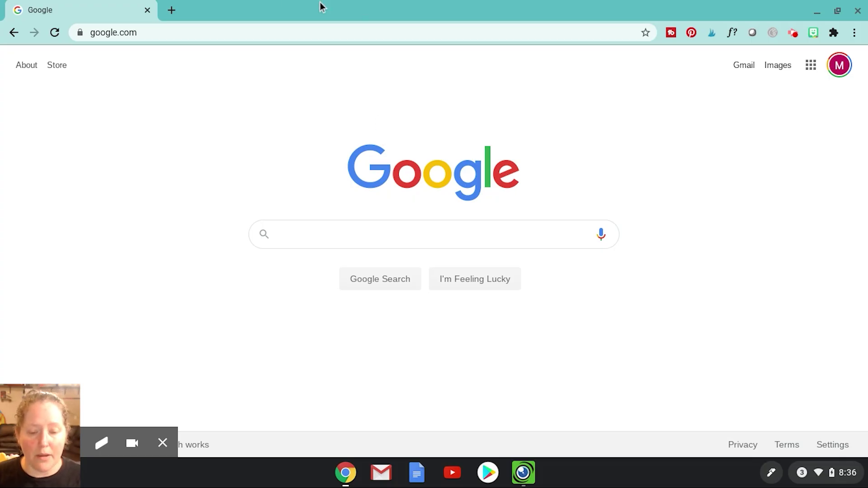
double_click(464, 8)
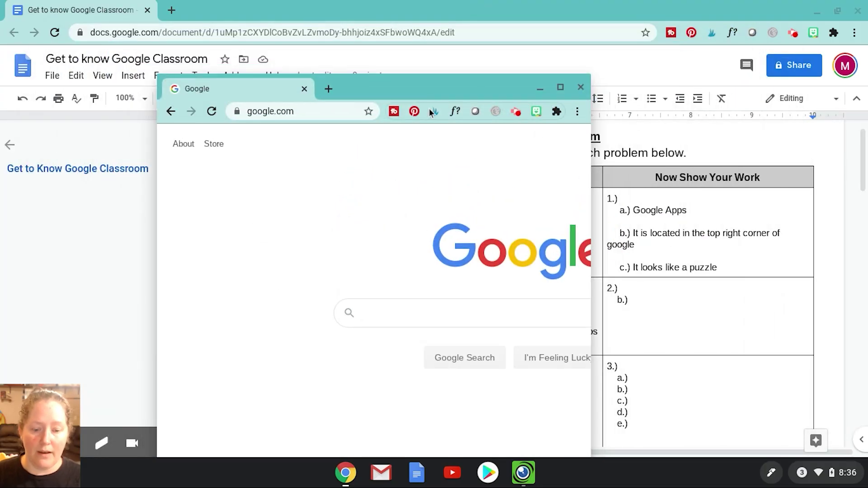
Move the restored Google window over the assignment and toward the right edge
drag(435, 85, 460, 90)
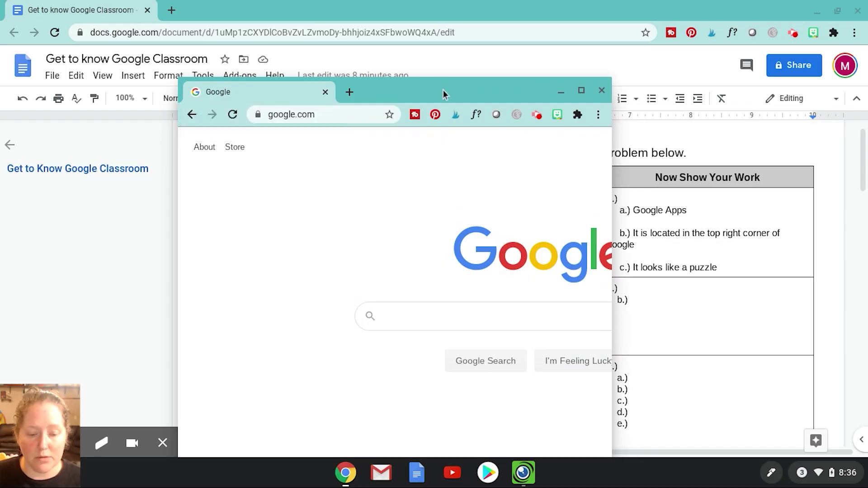
mouse_move(443, 91)
mouse_down()
mouse_move(387, 63)
mouse_move(453, 95)
mouse_up()
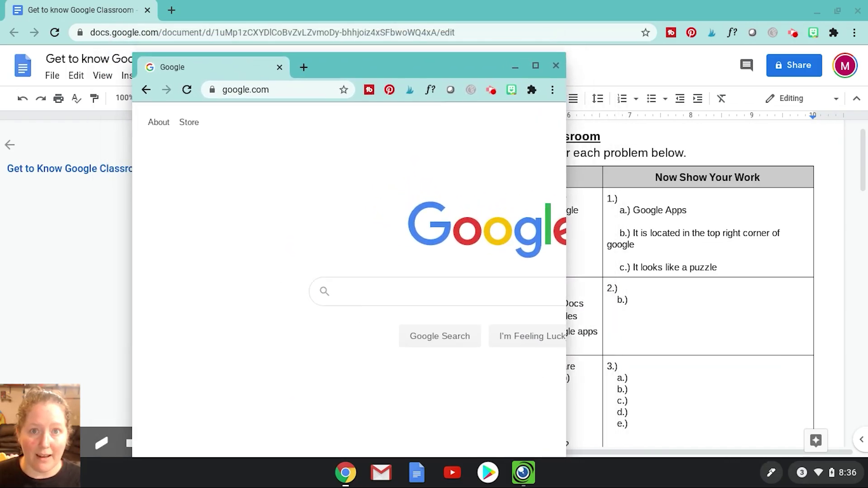
key(alt+bracketright)
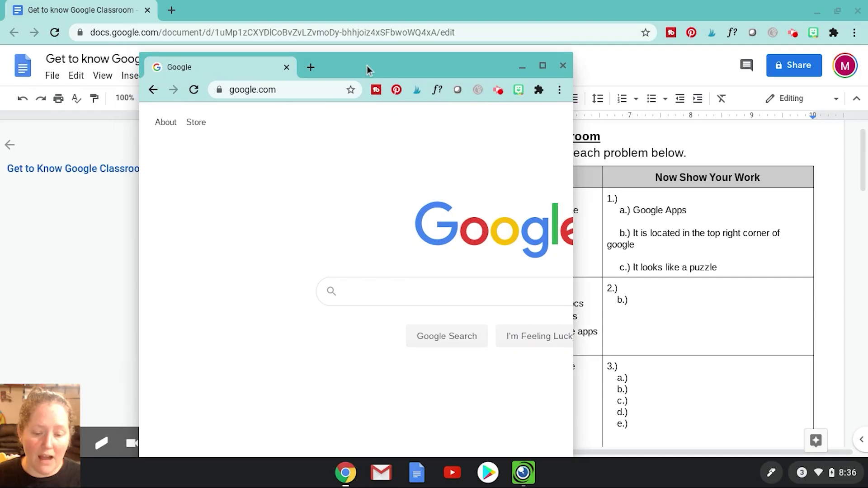
drag(678, 35, 862, 31)
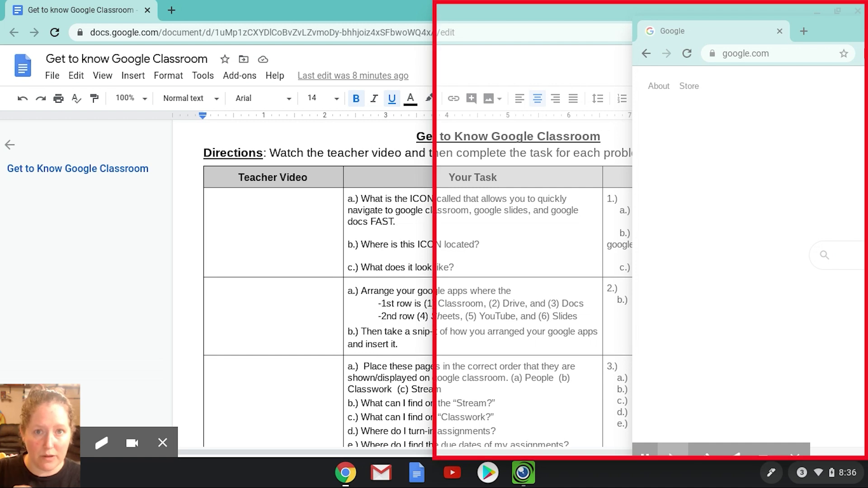
Snap the Google window to the right half and the Docs window to the left half
drag(862, 31, 864, 20)
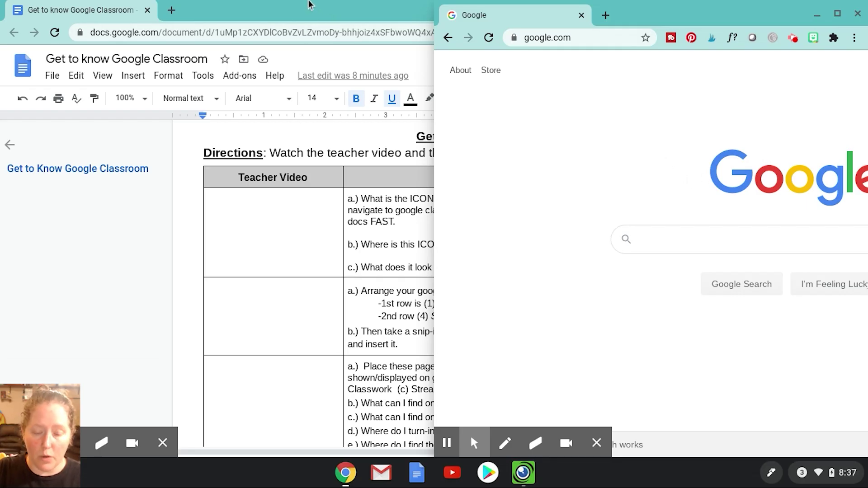
double_click(308, 5)
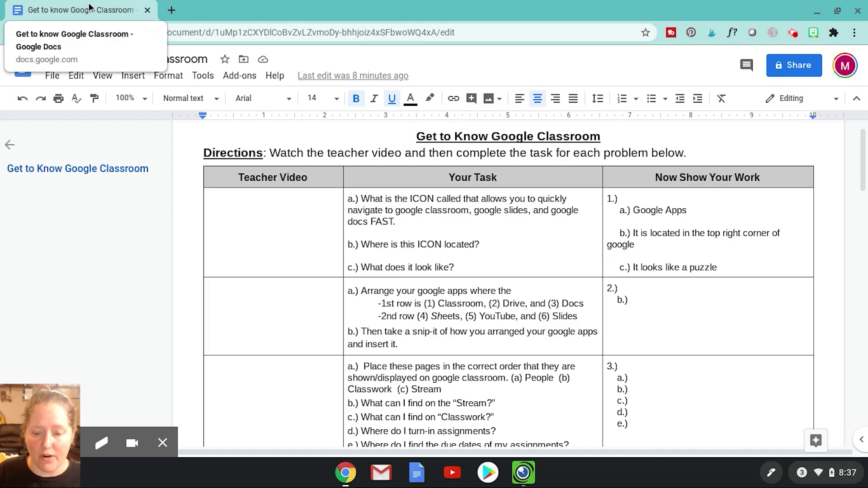
double_click(470, 6)
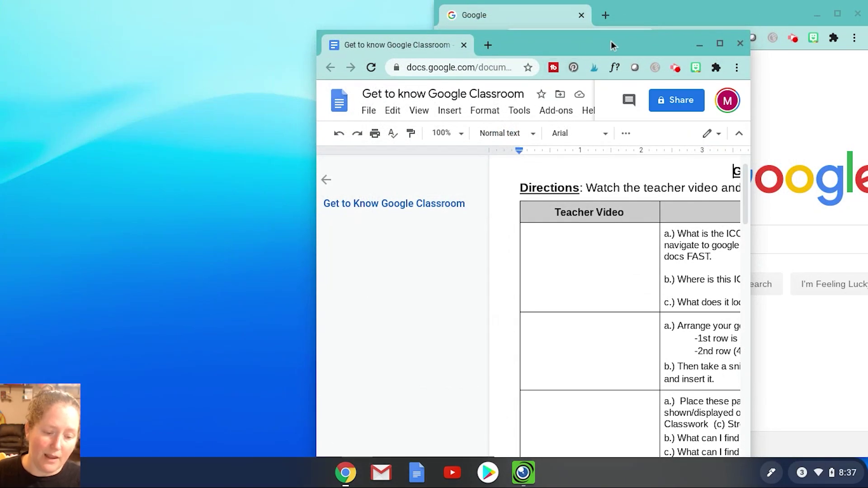
drag(611, 41, 2, 54)
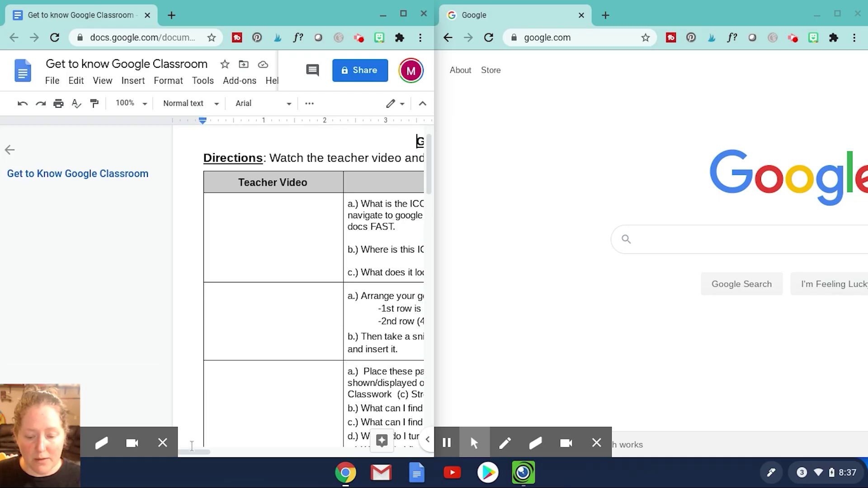
Scroll the document sideways to show the full table with the Your Task column, then focus the Google window
click(197, 453)
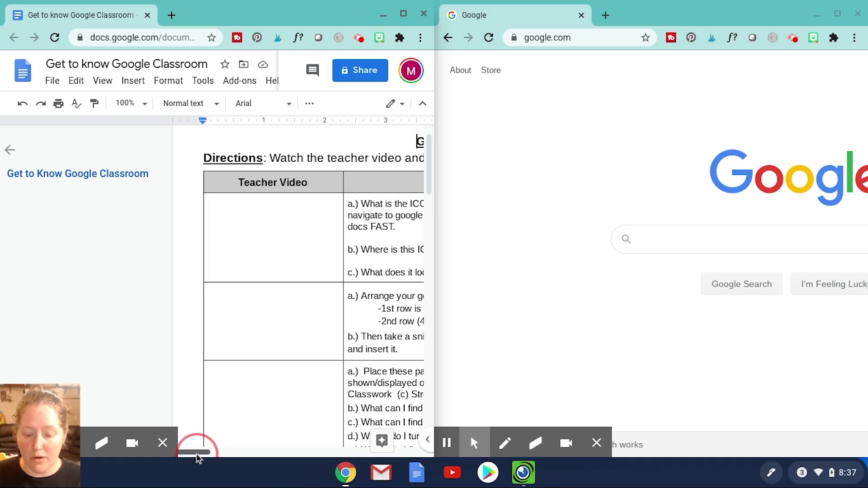
click(197, 454)
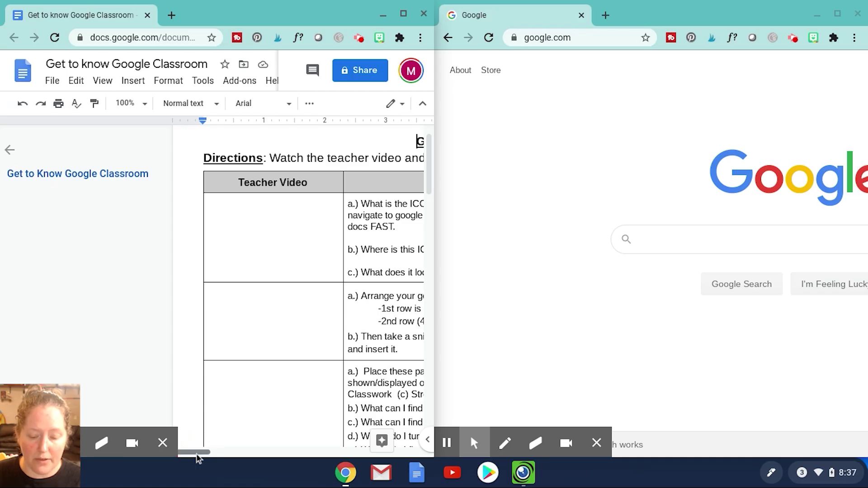
click(197, 453)
drag(197, 458, 327, 435)
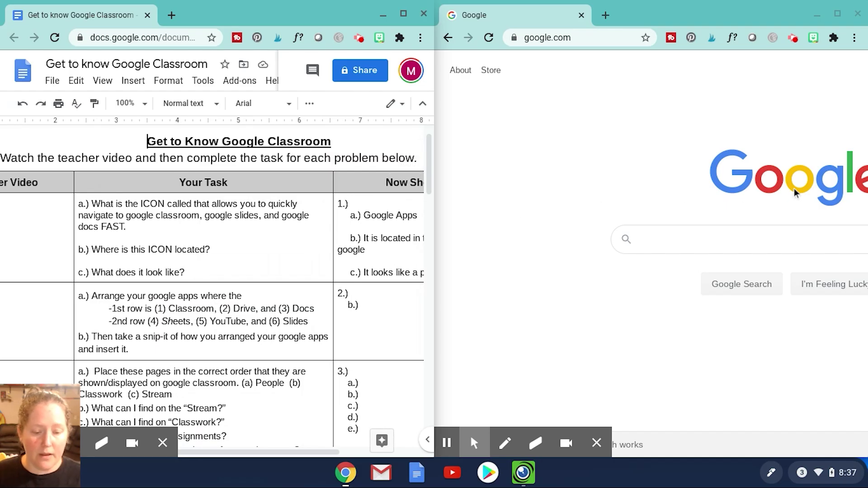
click(533, 185)
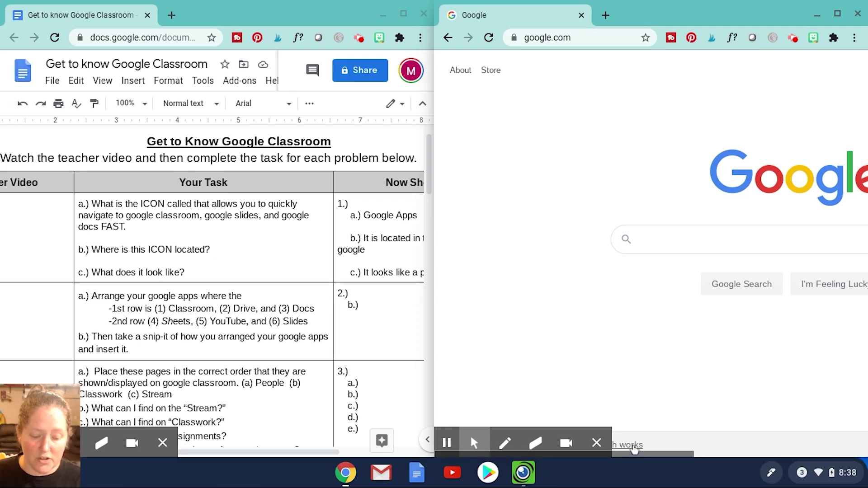
click(668, 458)
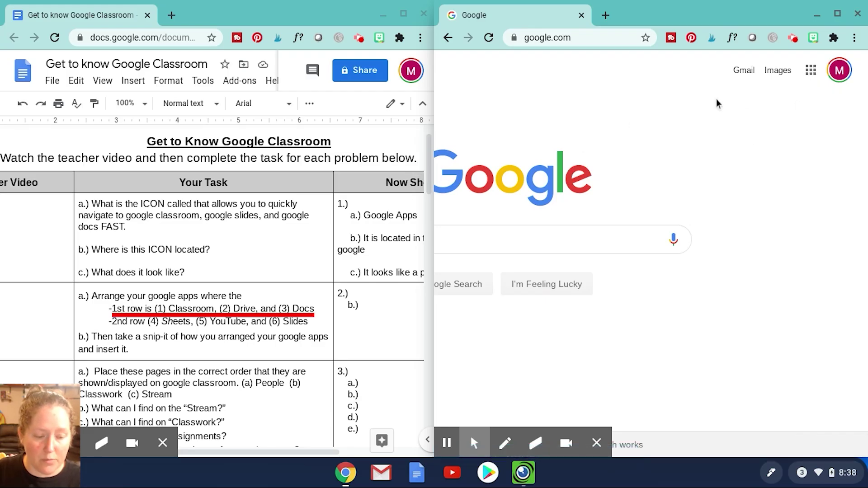
Drag Classroom, Drive and Docs into the first three spots of the apps launcher
click(810, 71)
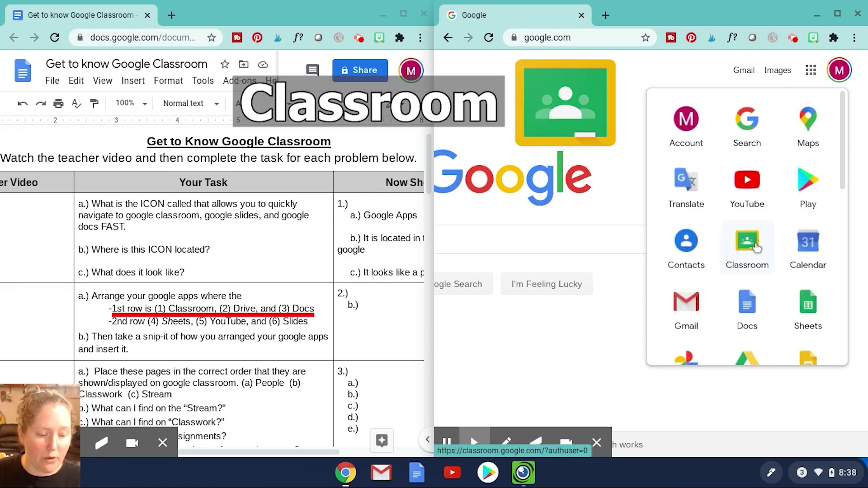
mouse_move(844, 132)
mouse_down()
mouse_move(843, 203)
mouse_move(843, 136)
mouse_up()
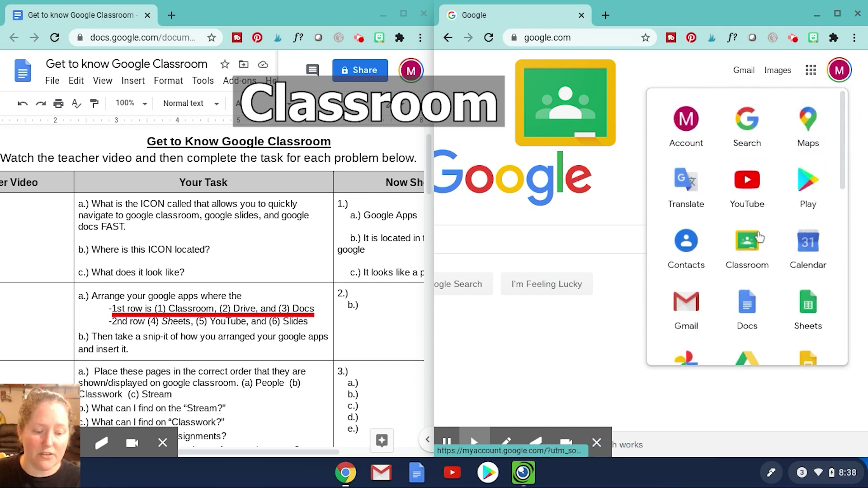
drag(754, 253, 691, 129)
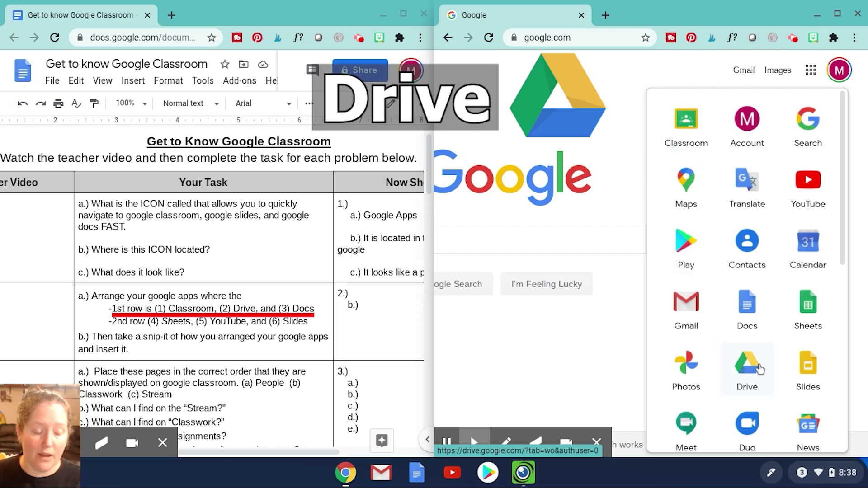
drag(759, 368, 762, 121)
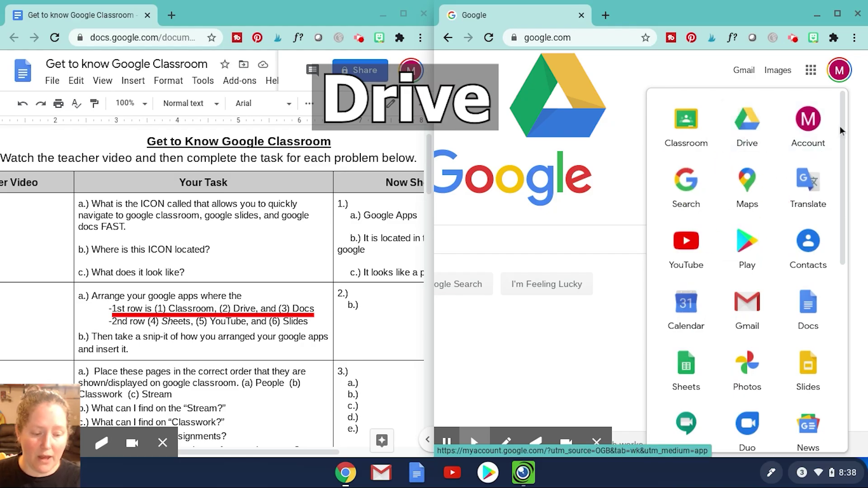
drag(841, 128, 831, 97)
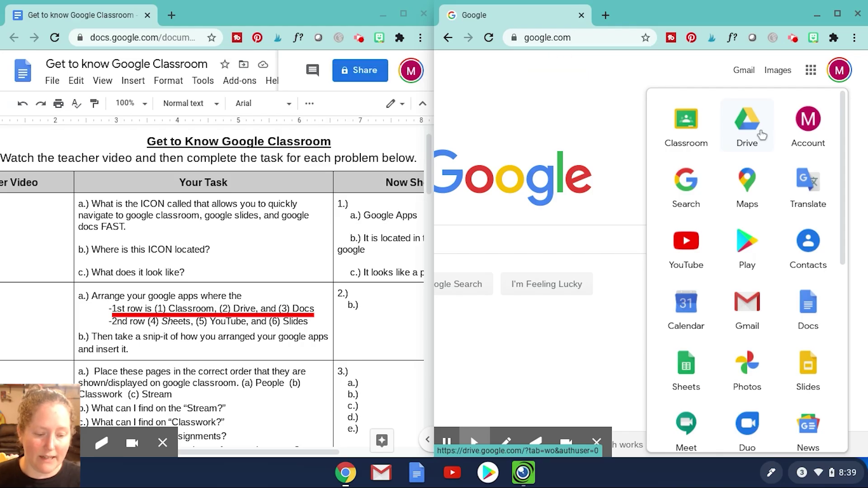
click(810, 308)
drag(811, 309, 815, 123)
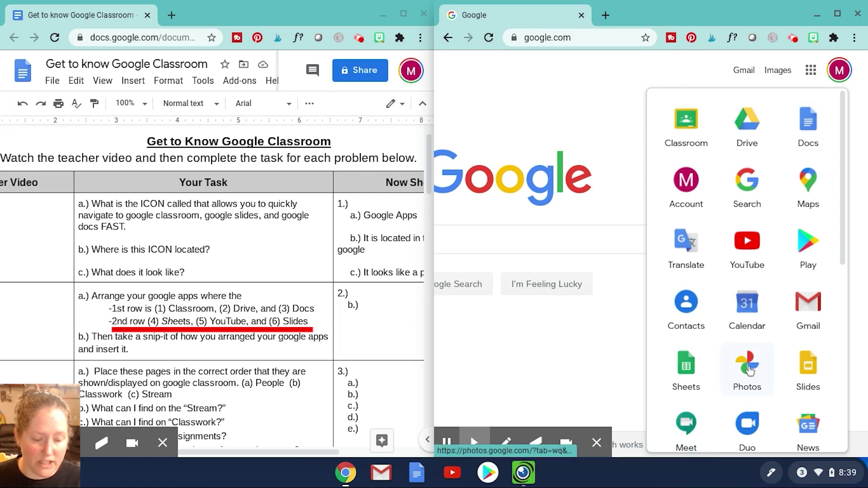
Drag Sheets, YouTube and Slides into the launcher's second row in that order
drag(690, 384, 695, 198)
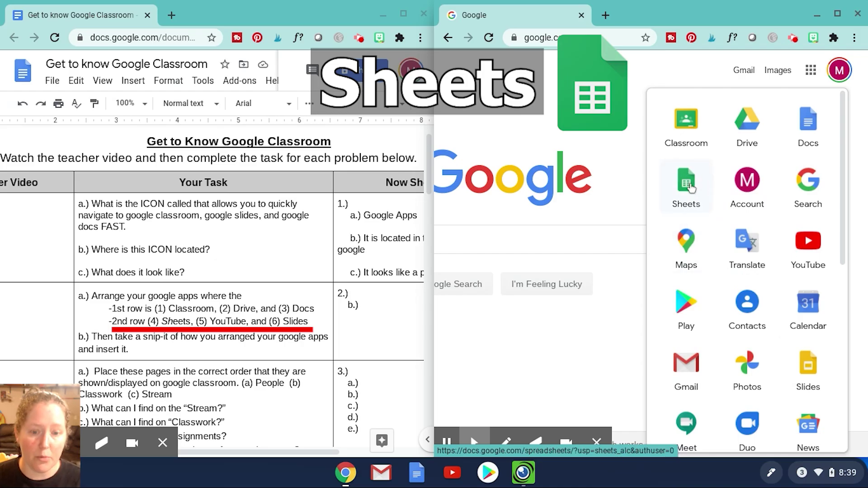
click(817, 252)
drag(817, 252, 756, 189)
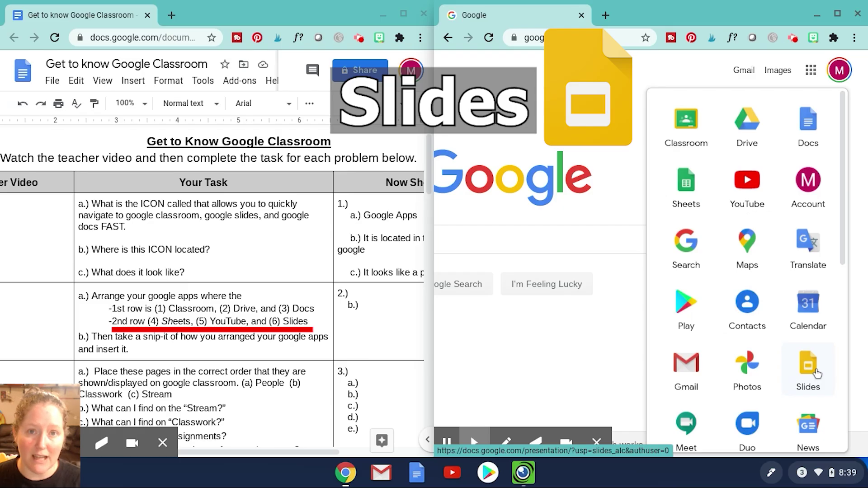
drag(816, 373, 818, 185)
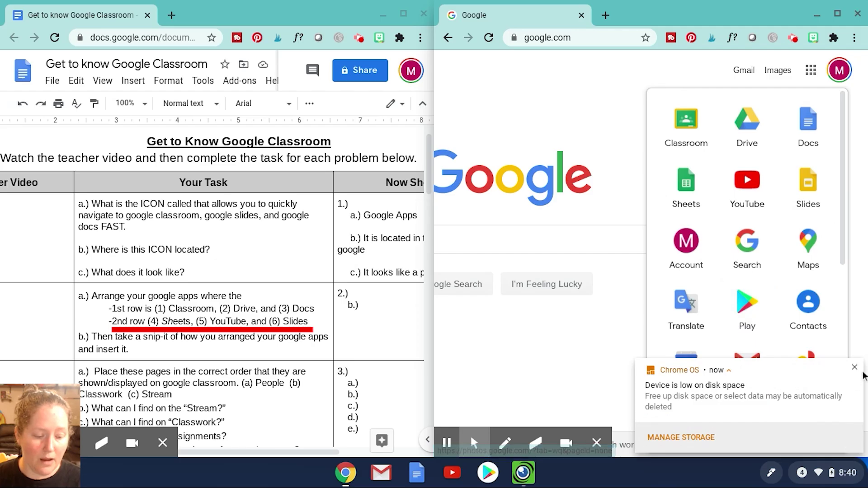
Dismiss the low disk space notice, reopen the launcher, and move Gmail to lead row three
click(854, 368)
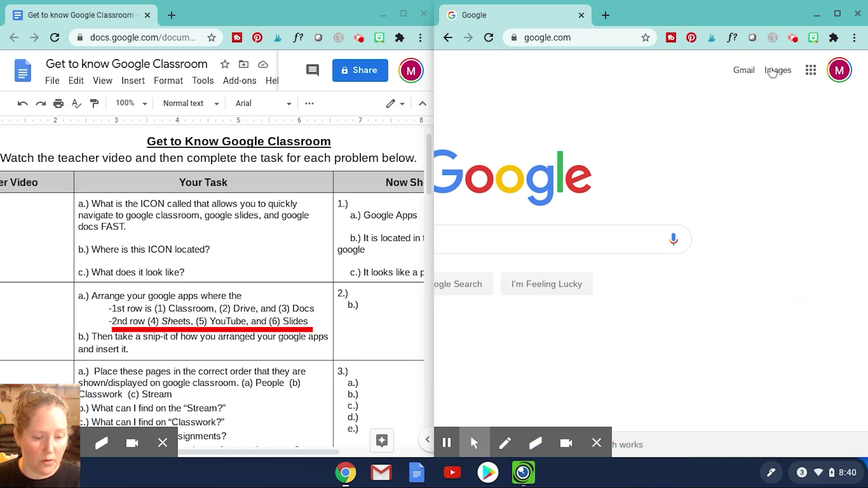
click(811, 70)
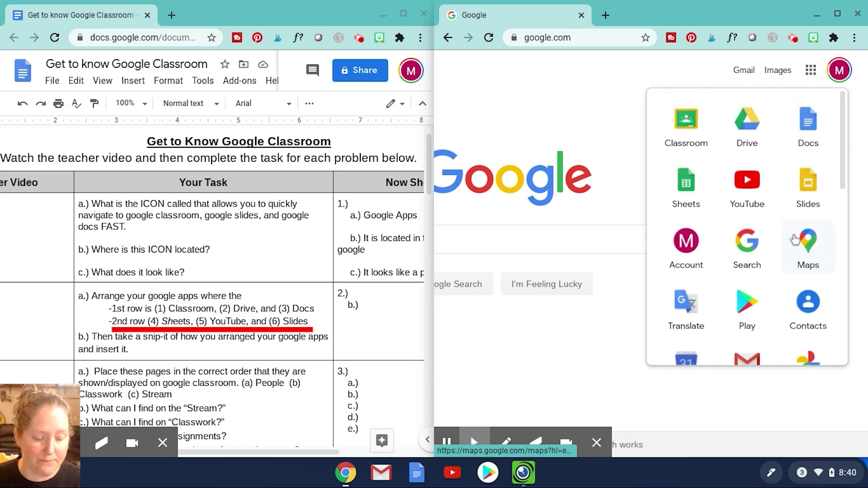
click(687, 314)
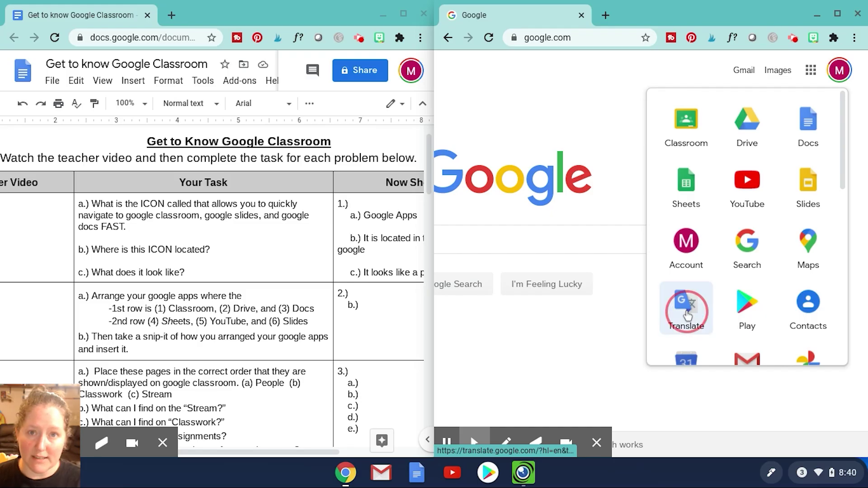
mouse_move(687, 314)
mouse_down()
mouse_move(774, 242)
mouse_move(707, 325)
mouse_move(695, 320)
mouse_up()
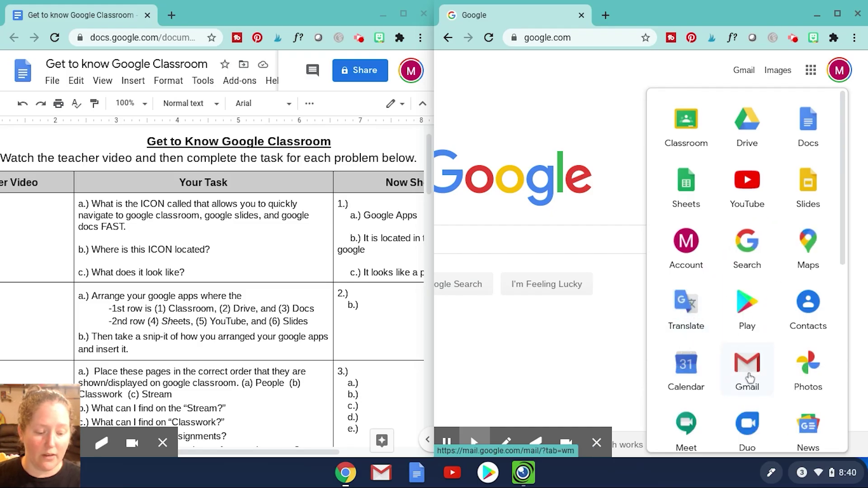
drag(747, 379, 684, 247)
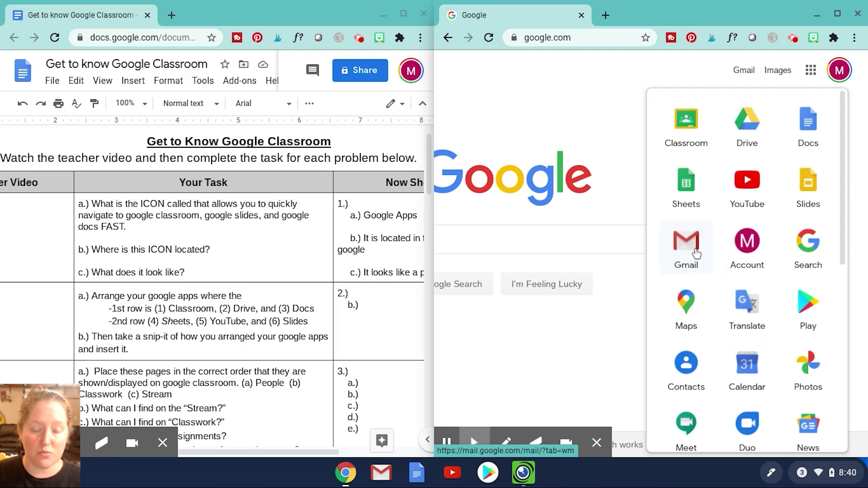